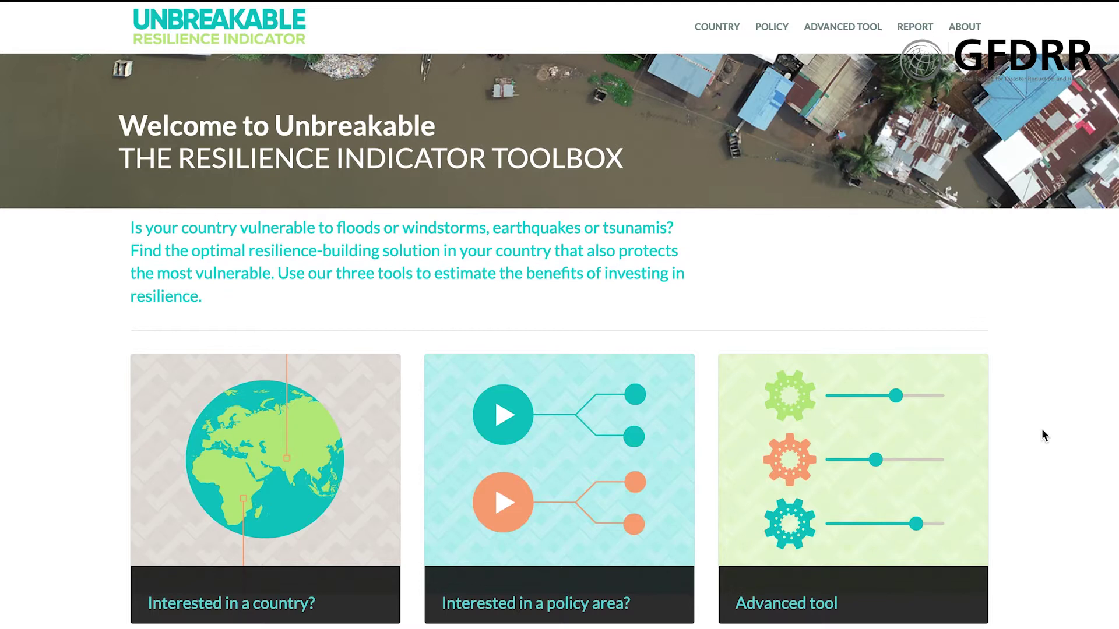
# Preview the three tools offered on the home page and open the country tool
pyautogui.moveTo(247, 577)
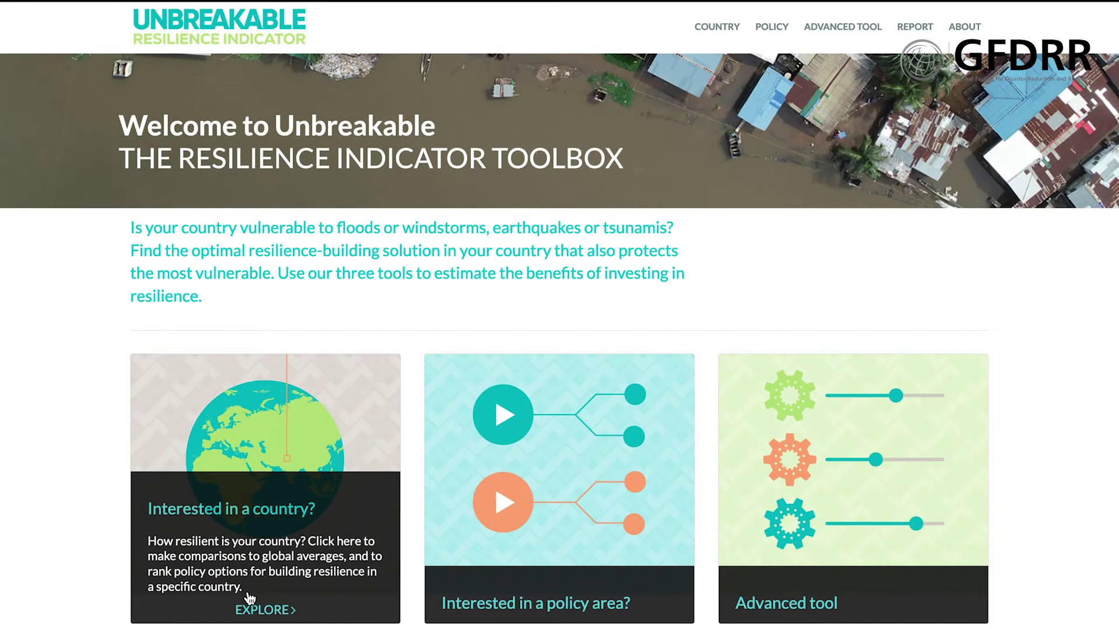
pyautogui.moveTo(509, 591)
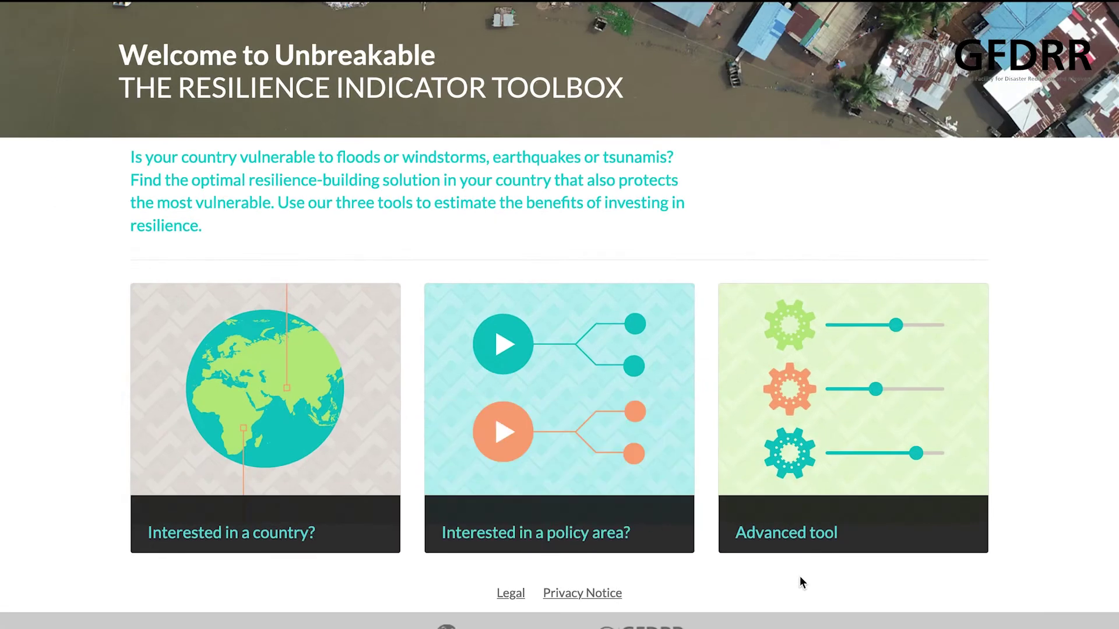
pyautogui.moveTo(822, 527)
pyautogui.scroll(1, 1041, 436)
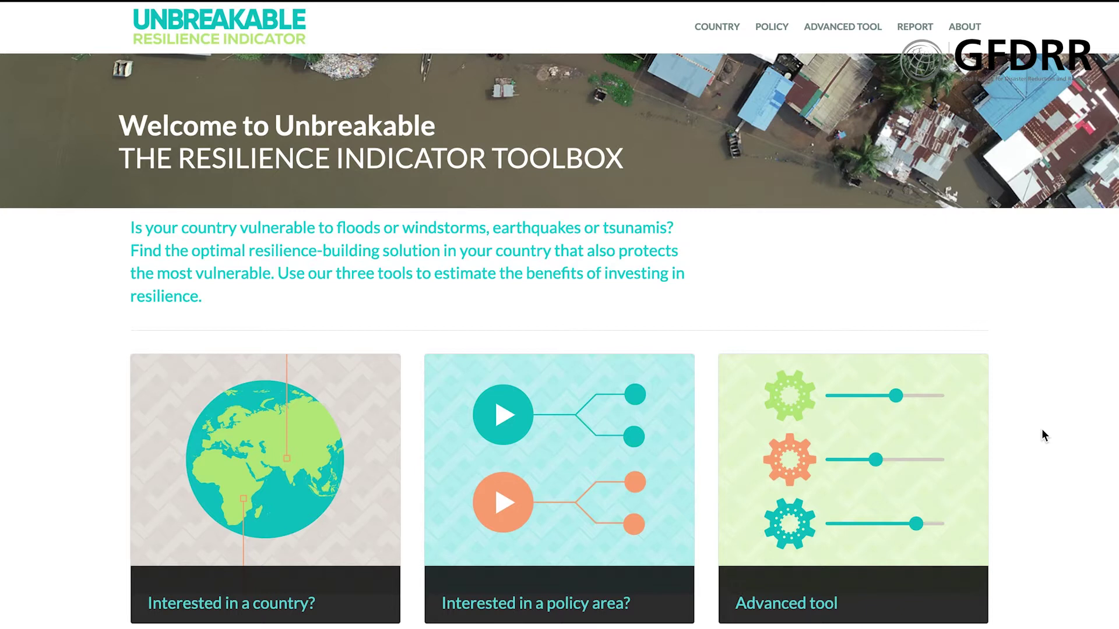
pyautogui.click(251, 575)
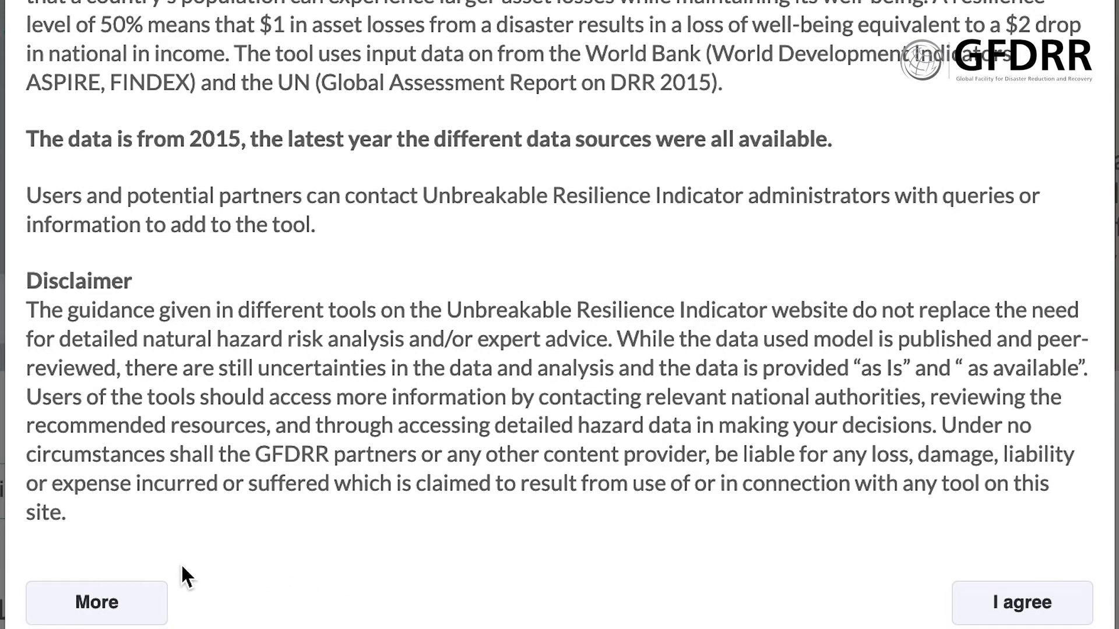
# Expand the full disclaimer, read through to its data sources and agree to the terms
pyautogui.click(92, 606)
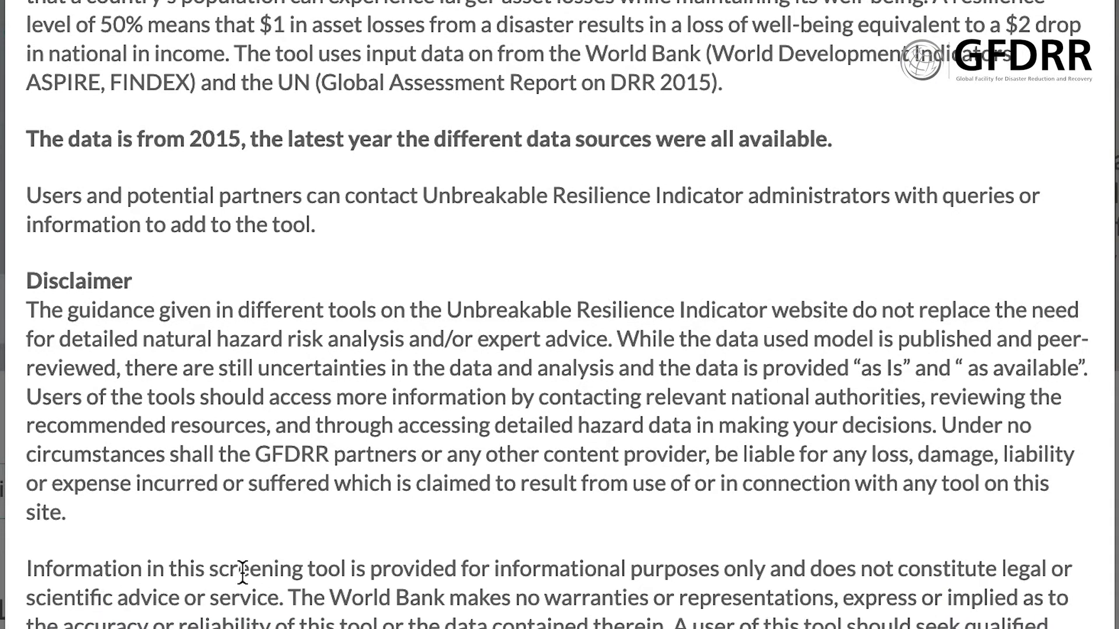
pyautogui.scroll(-4, 243, 574)
pyautogui.scroll(-5, 242, 575)
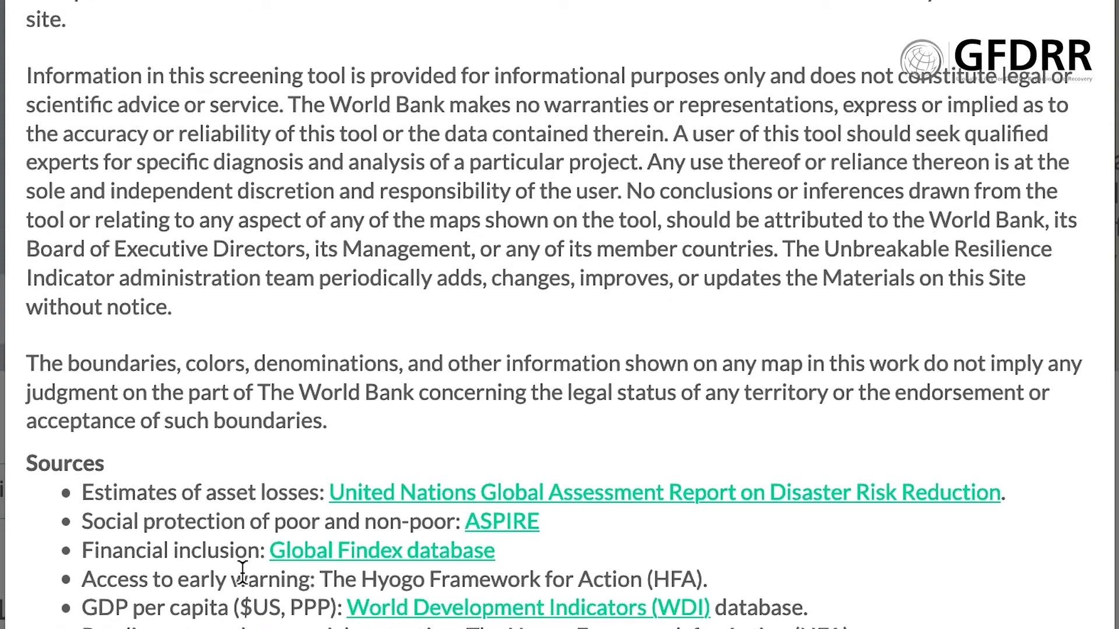
pyautogui.scroll(-1, 242, 524)
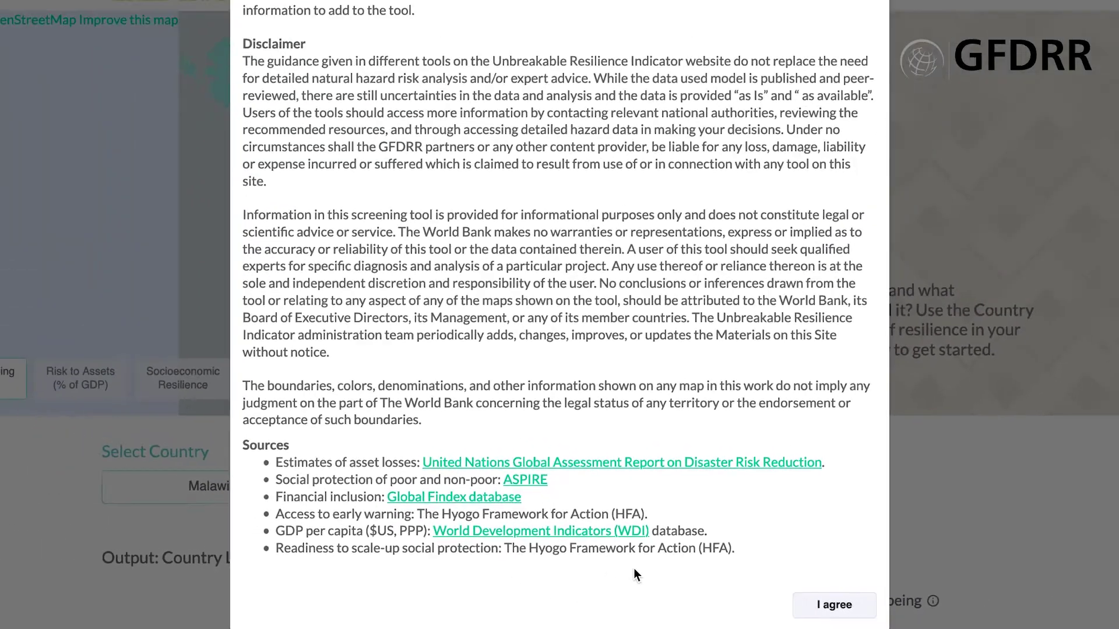
pyautogui.click(1022, 599)
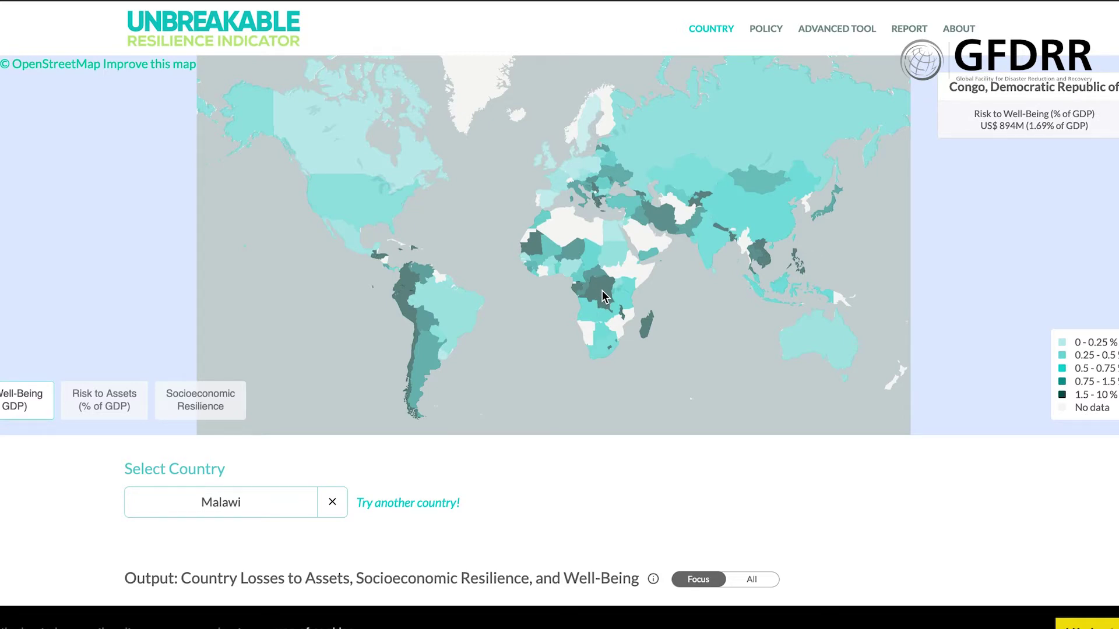
# Change the selected country from Malawi to Congo, Dem. Rep. for the losses and resilience output
pyautogui.scroll(-3, 516, 386)
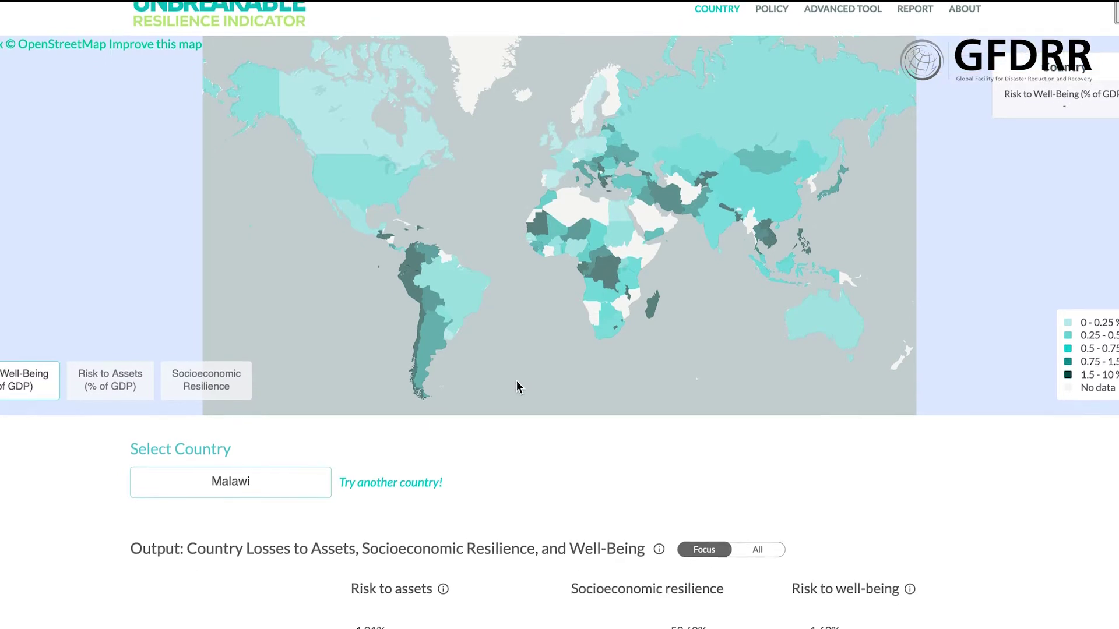
pyautogui.scroll(-1, 516, 387)
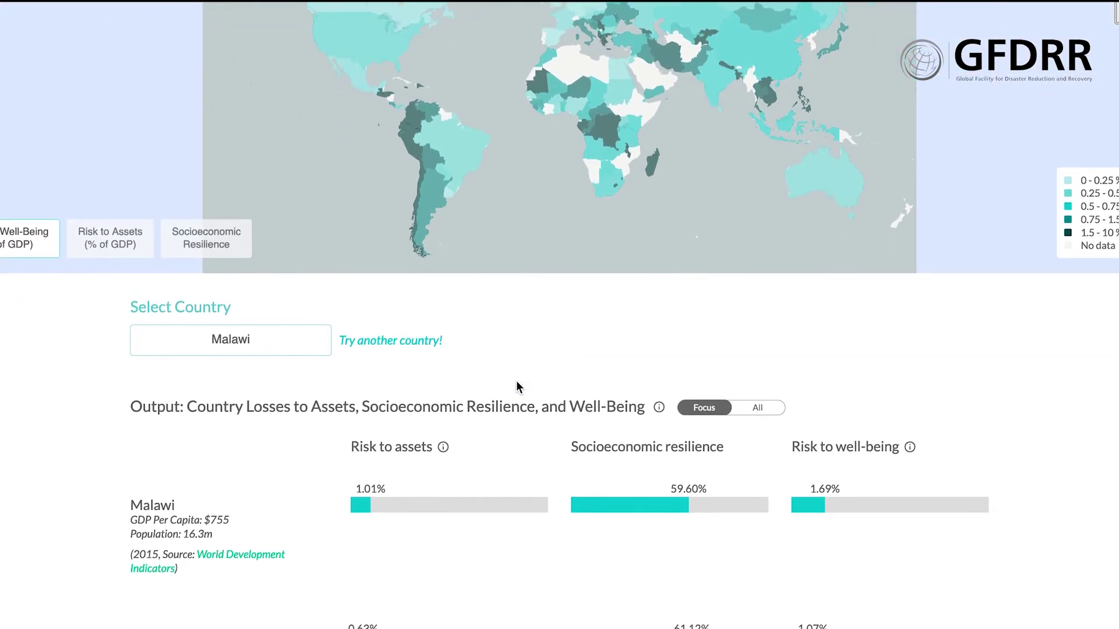
pyautogui.scroll(-3, 517, 388)
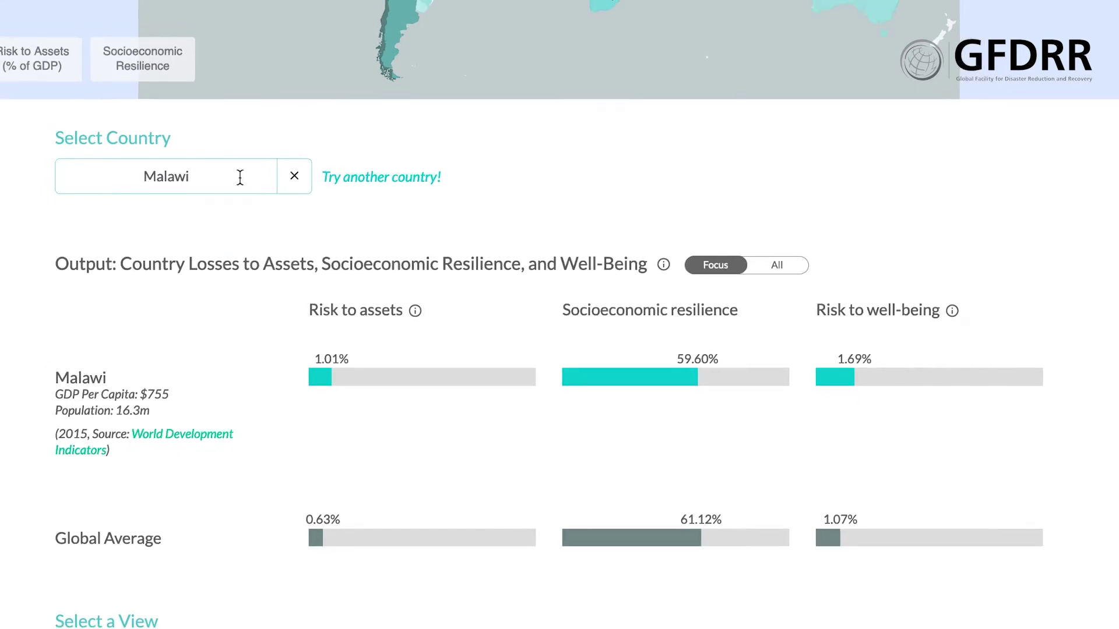
pyautogui.click(240, 176)
pyautogui.write('cong')
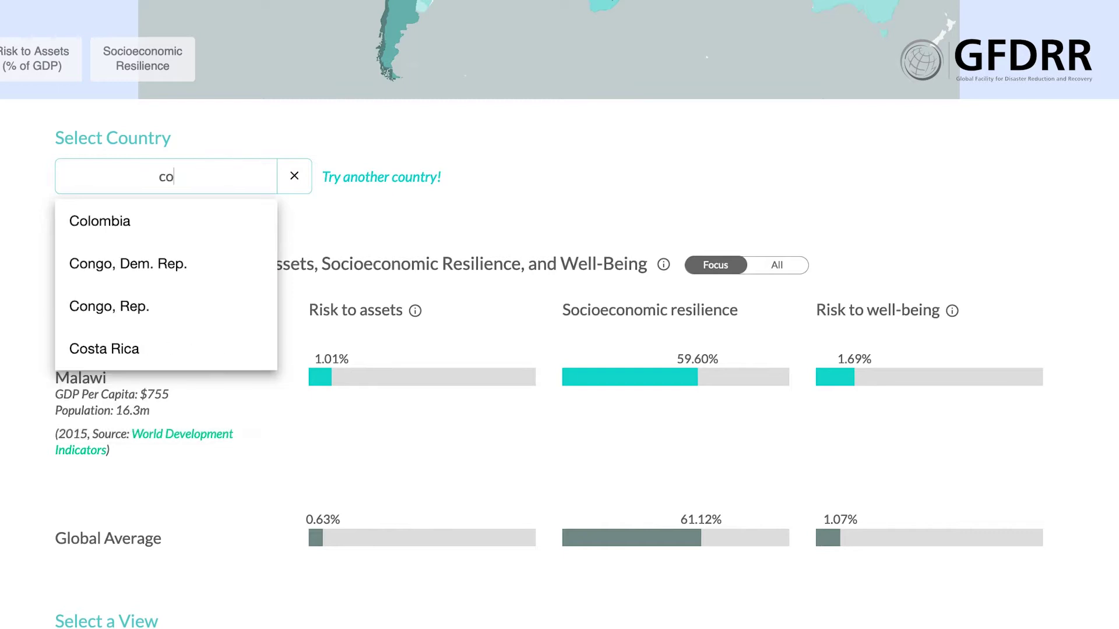
pyautogui.click(169, 225)
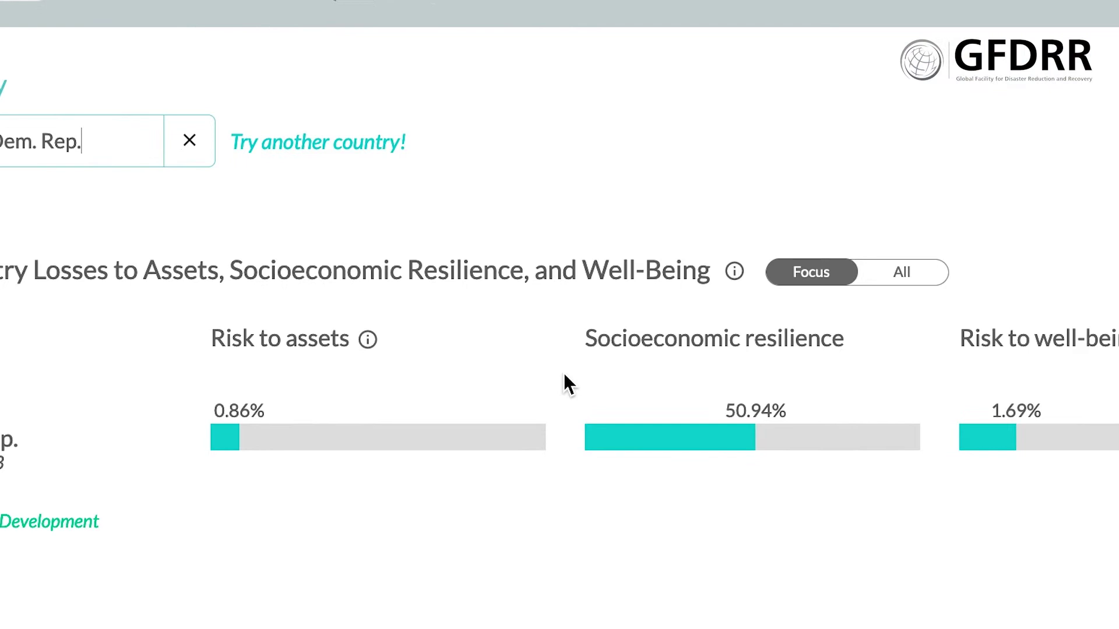
# Review the risk output for Congo, Dem. Rep. and compare its Social Protection, Economic, Vulnerability and Exposure factors with the global average
pyautogui.scroll(-1, 641, 326)
pyautogui.moveTo(730, 259)
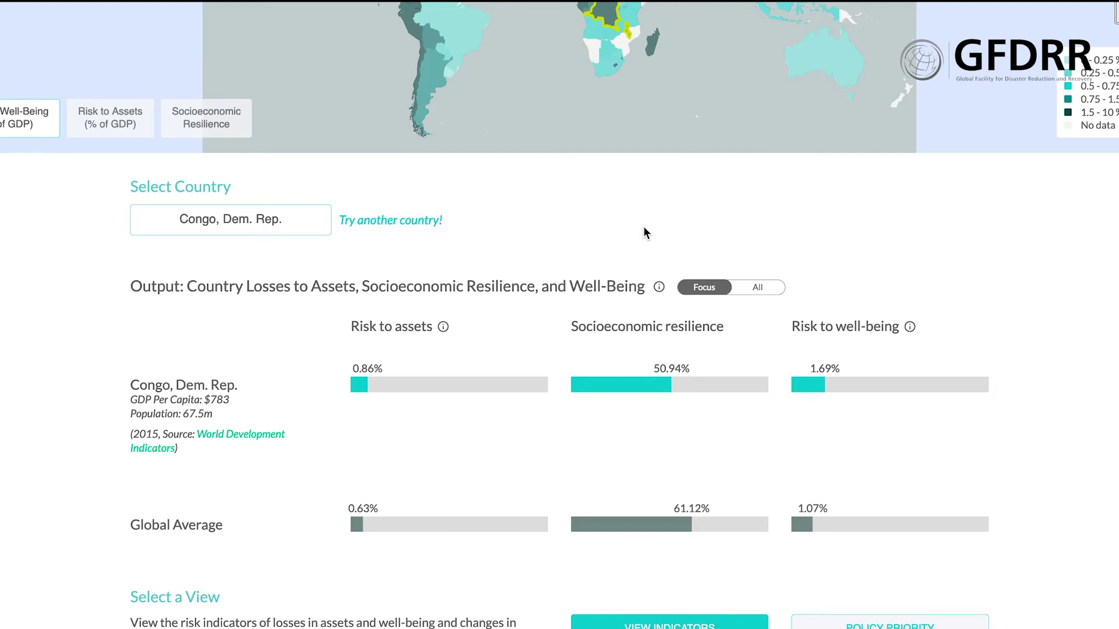
pyautogui.scroll(-7, 1010, 205)
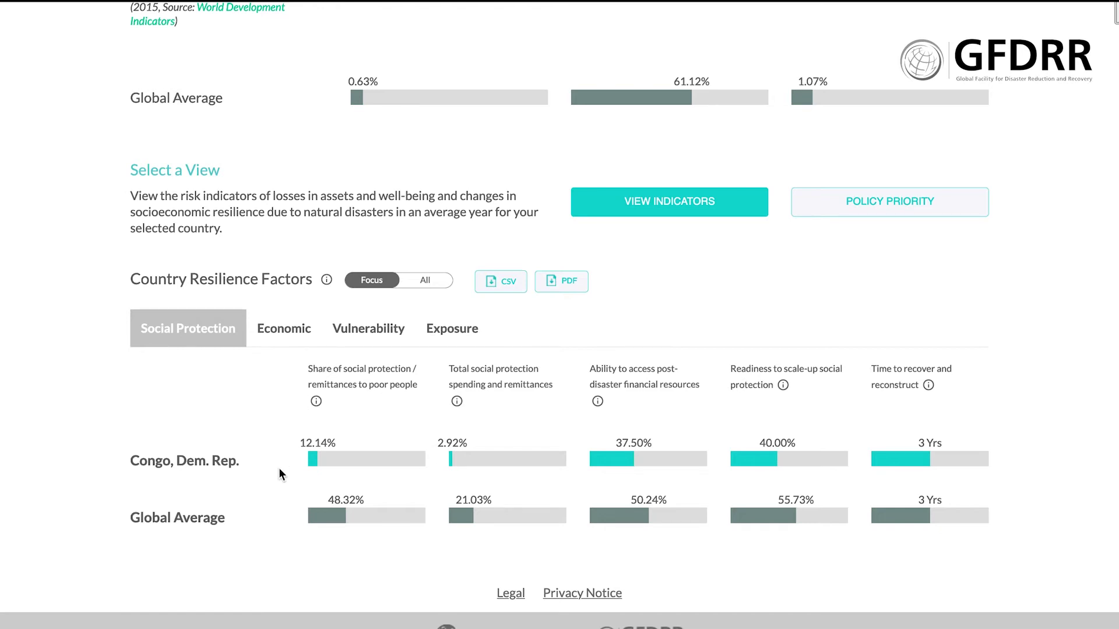
pyautogui.click(286, 334)
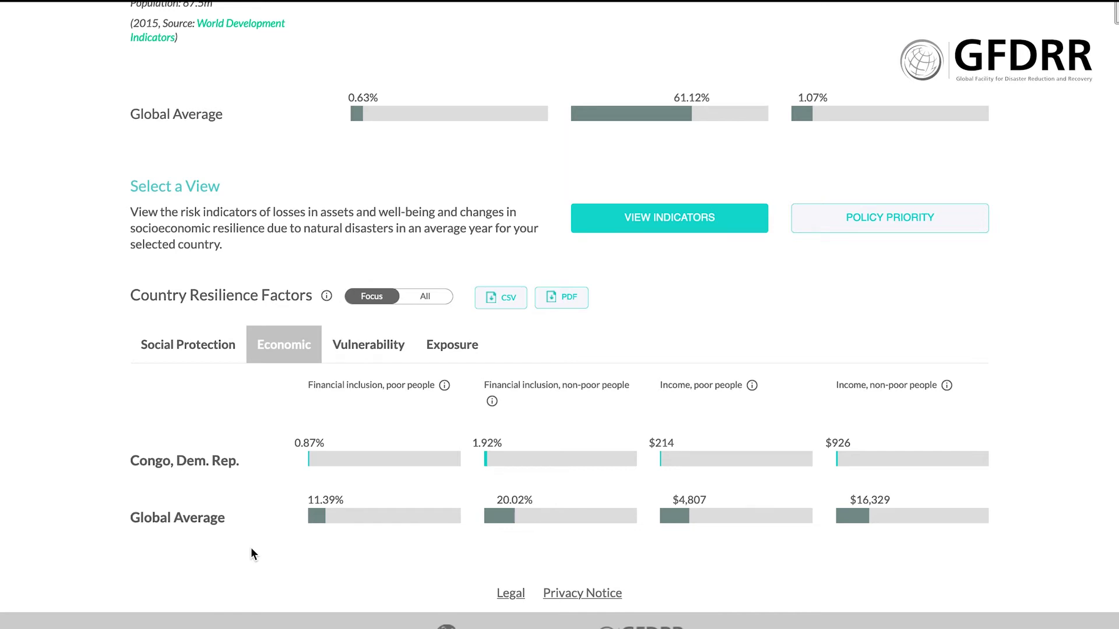
pyautogui.click(373, 344)
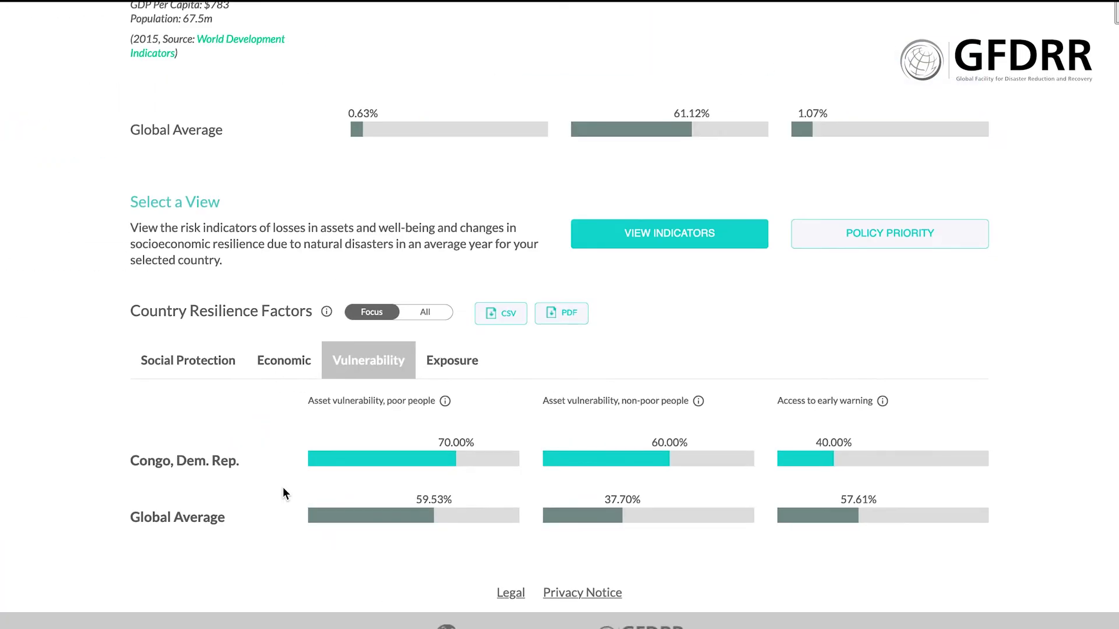
pyautogui.click(461, 362)
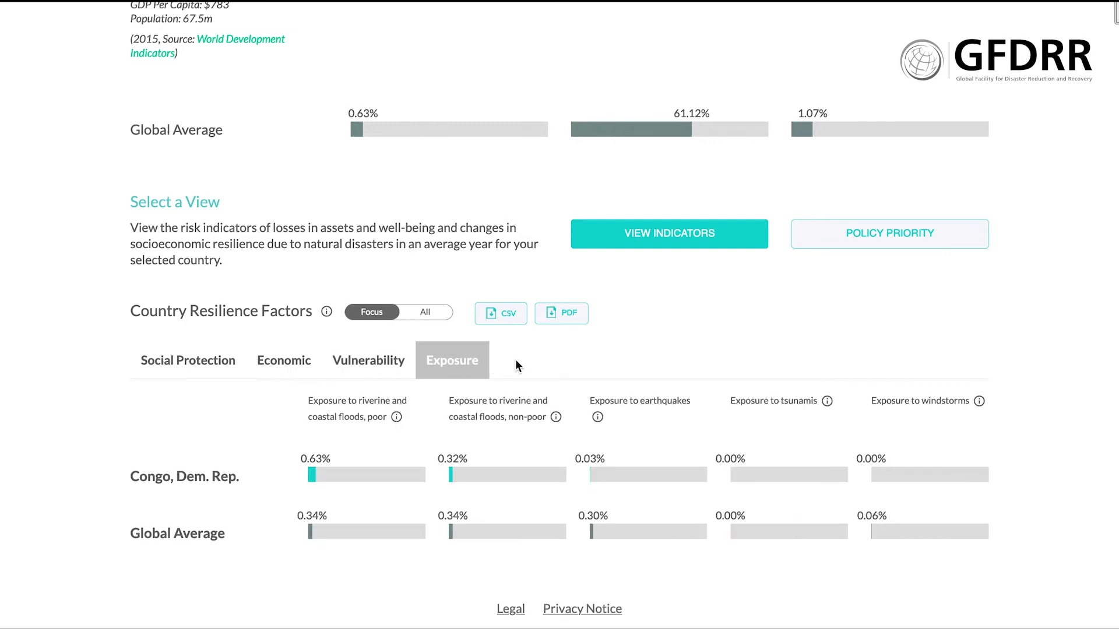
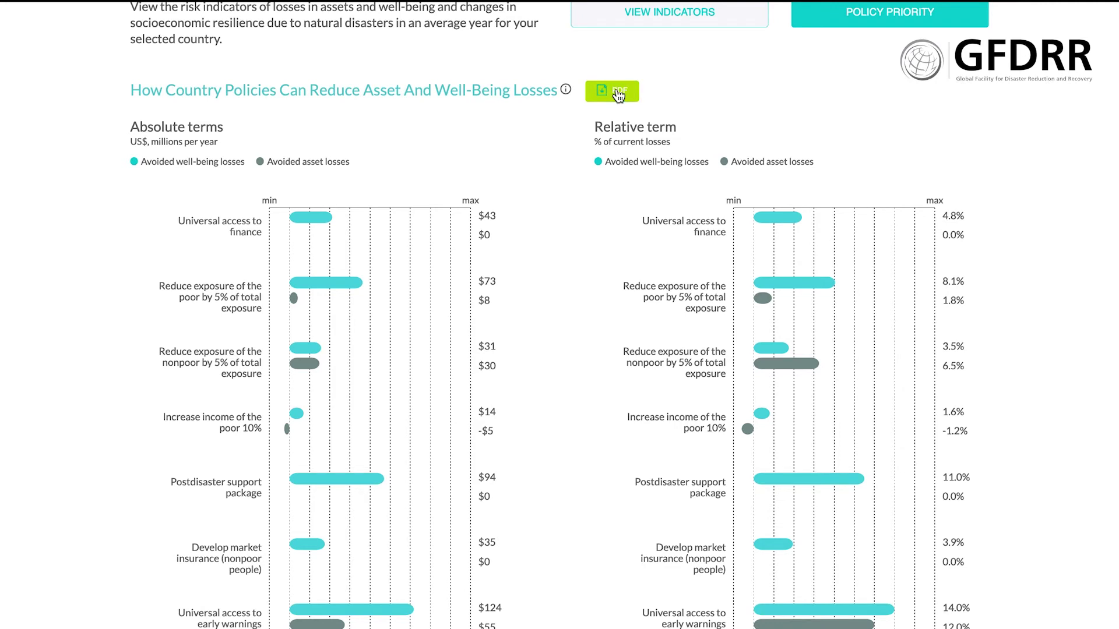
# Export the chart of how country policies reduce asset and well-being losses as a PDF and look through it
pyautogui.click(619, 95)
pyautogui.scroll(-10, 931, 363)
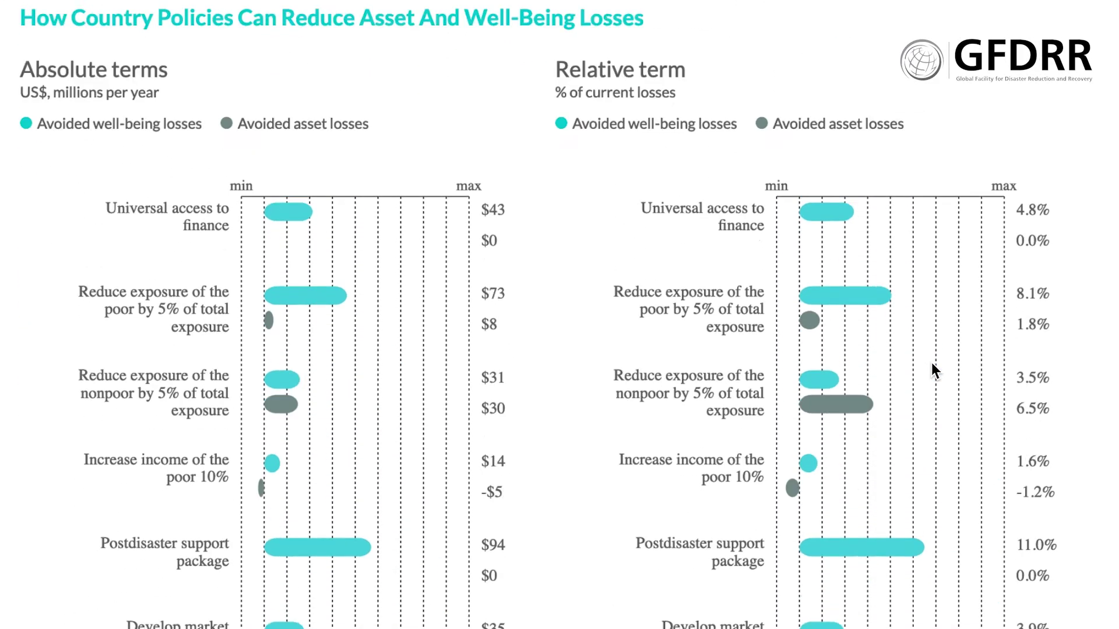
pyautogui.scroll(3, 769, 139)
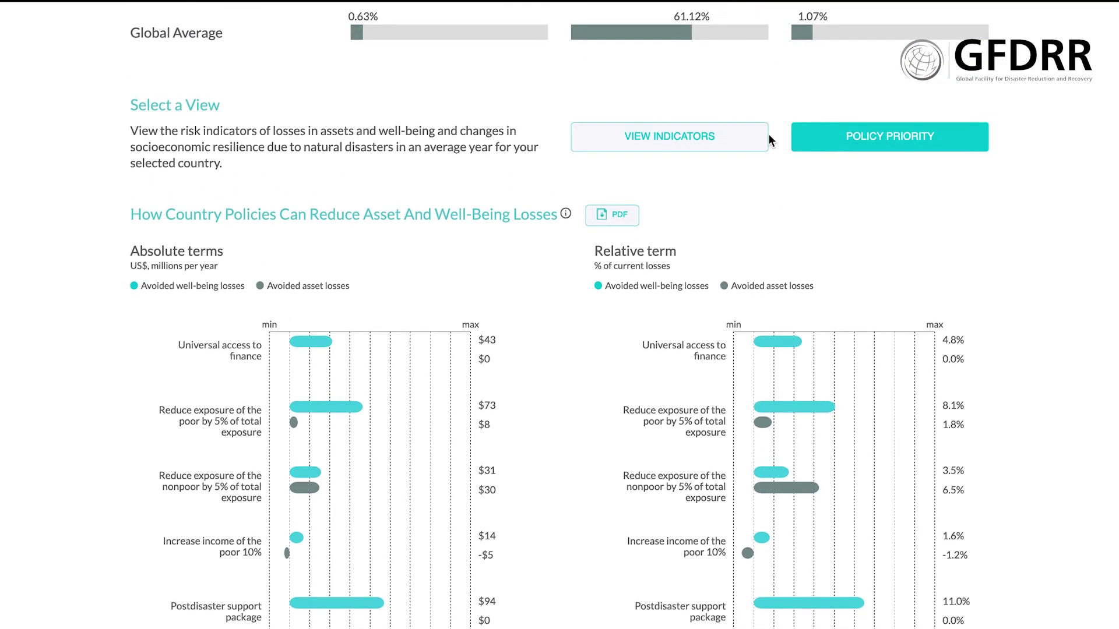
# Open the policy tool and look over its scenario and region choices
pyautogui.scroll(12, 769, 140)
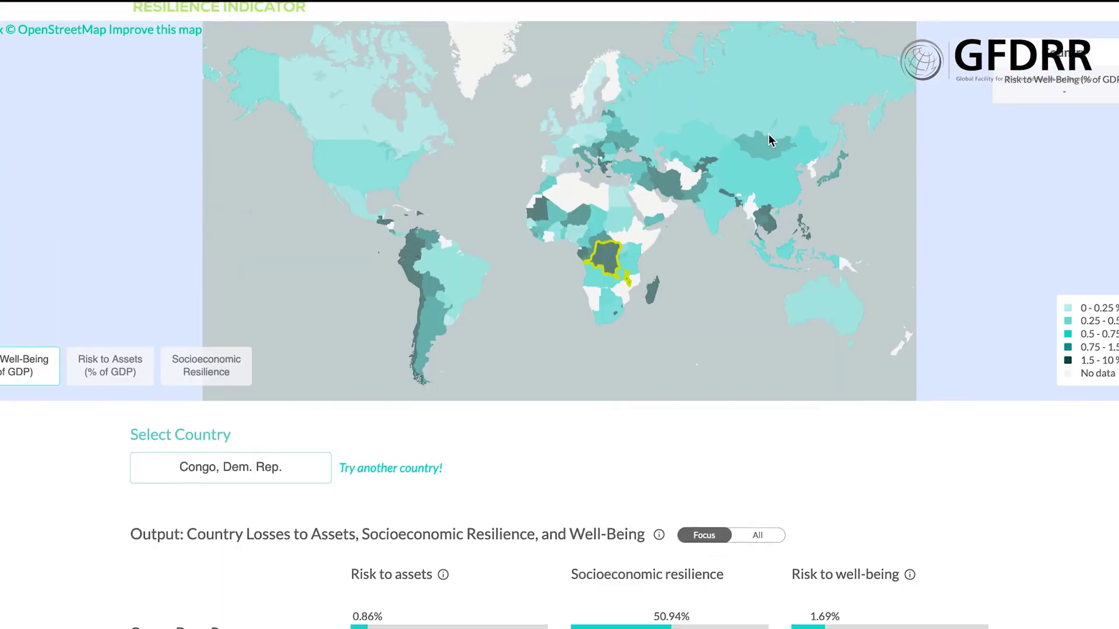
pyautogui.scroll(1, 768, 140)
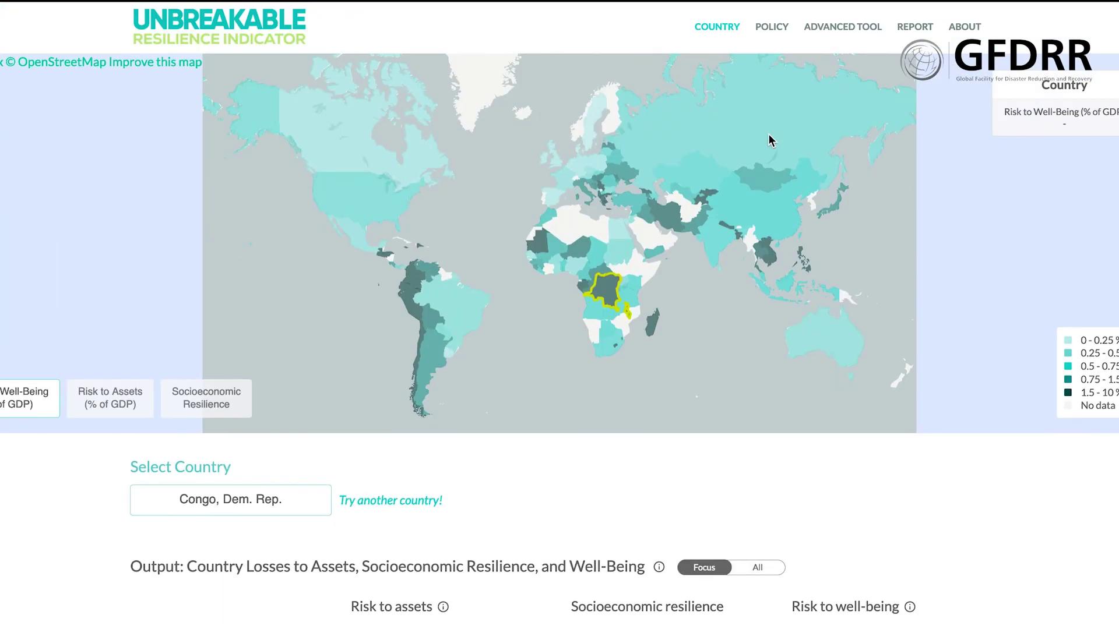
pyautogui.click(772, 28)
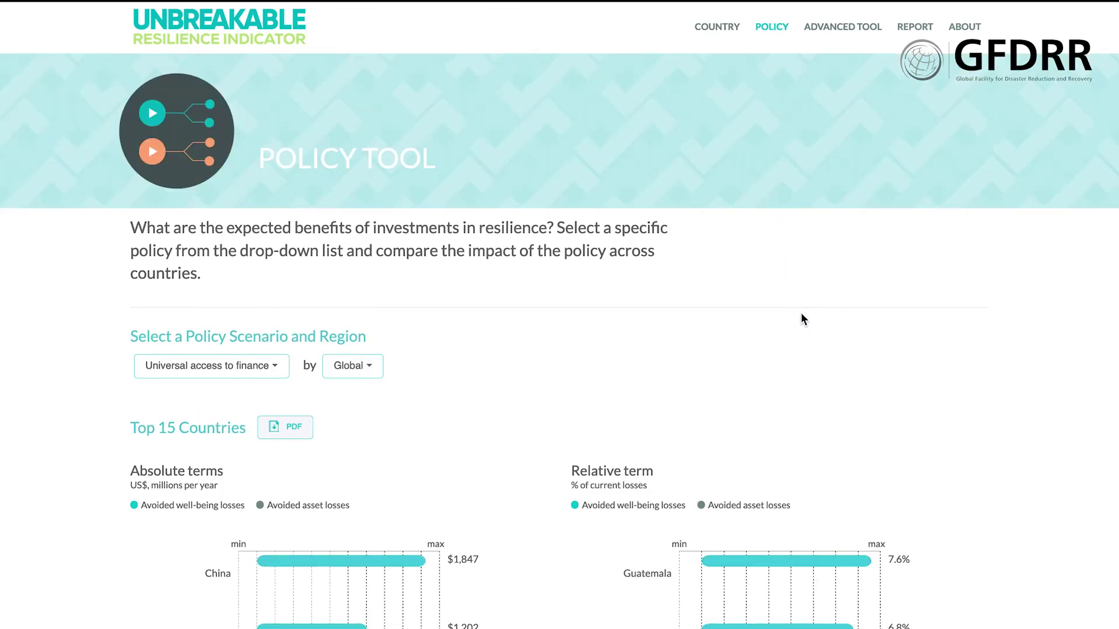
pyautogui.scroll(-1, 801, 318)
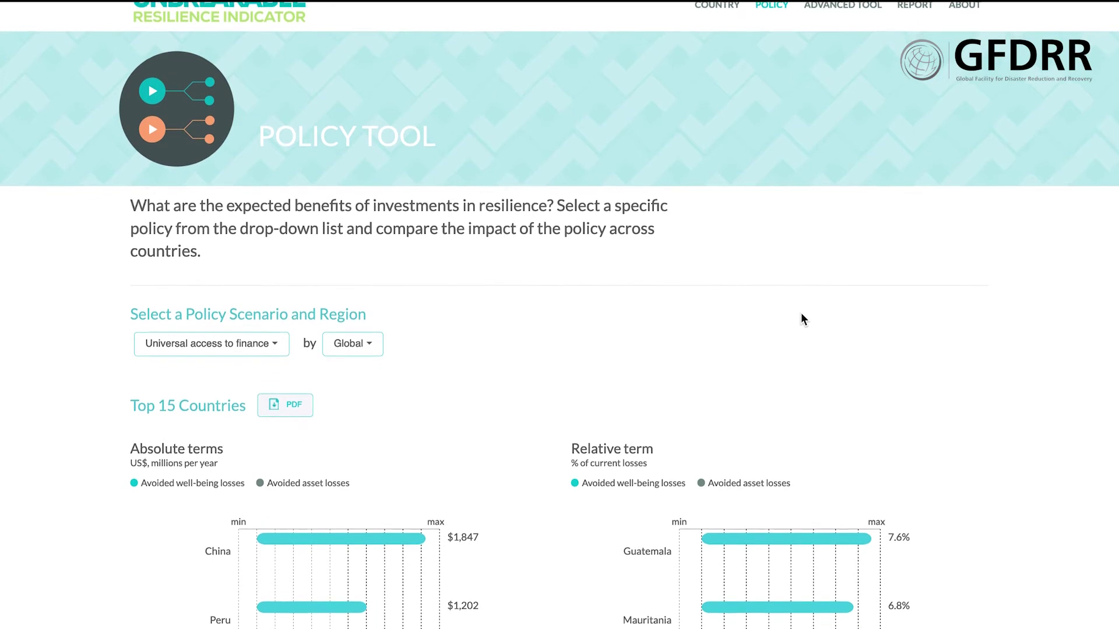
pyautogui.scroll(-1, 801, 318)
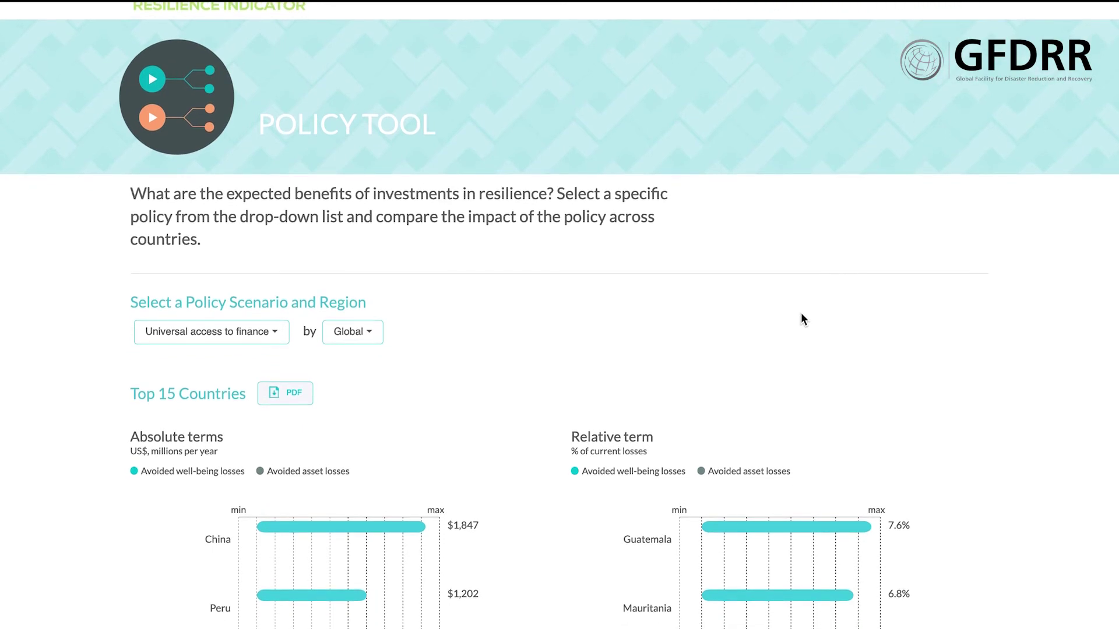
pyautogui.scroll(2, 802, 315)
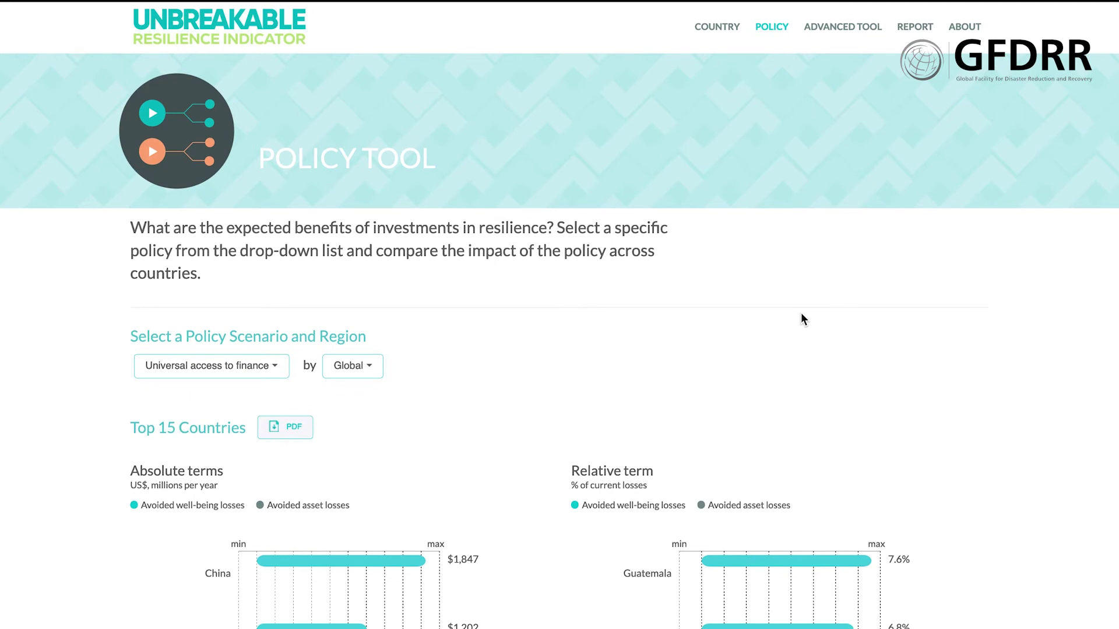
# Set the policy scenario to Universal access to early warnings and examine the top 15 countries in absolute and relative terms
pyautogui.click(335, 250)
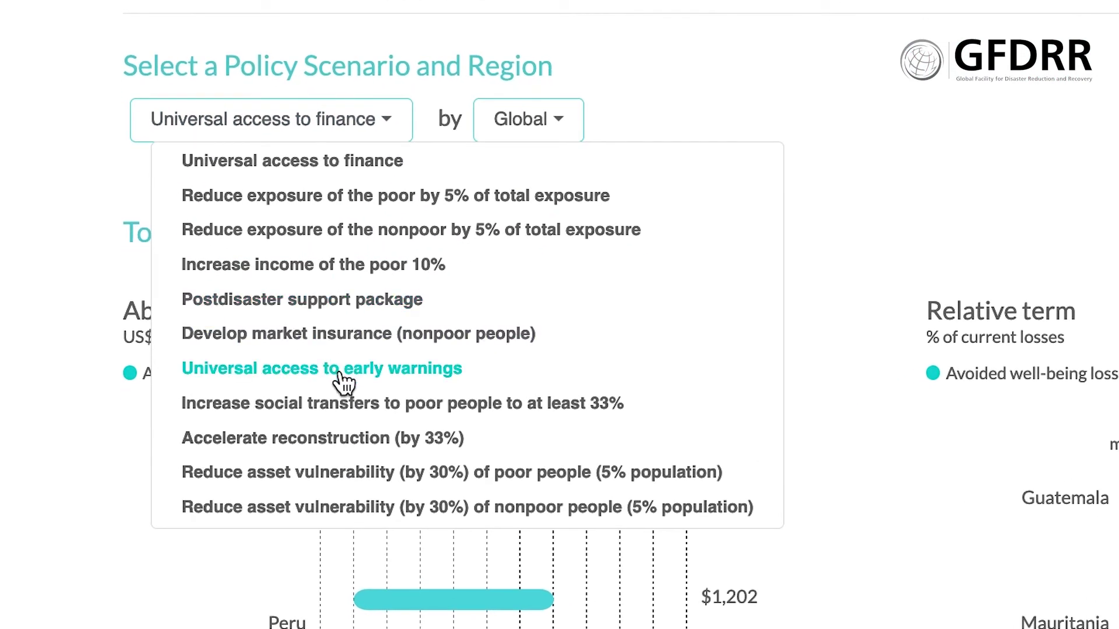
pyautogui.click(340, 370)
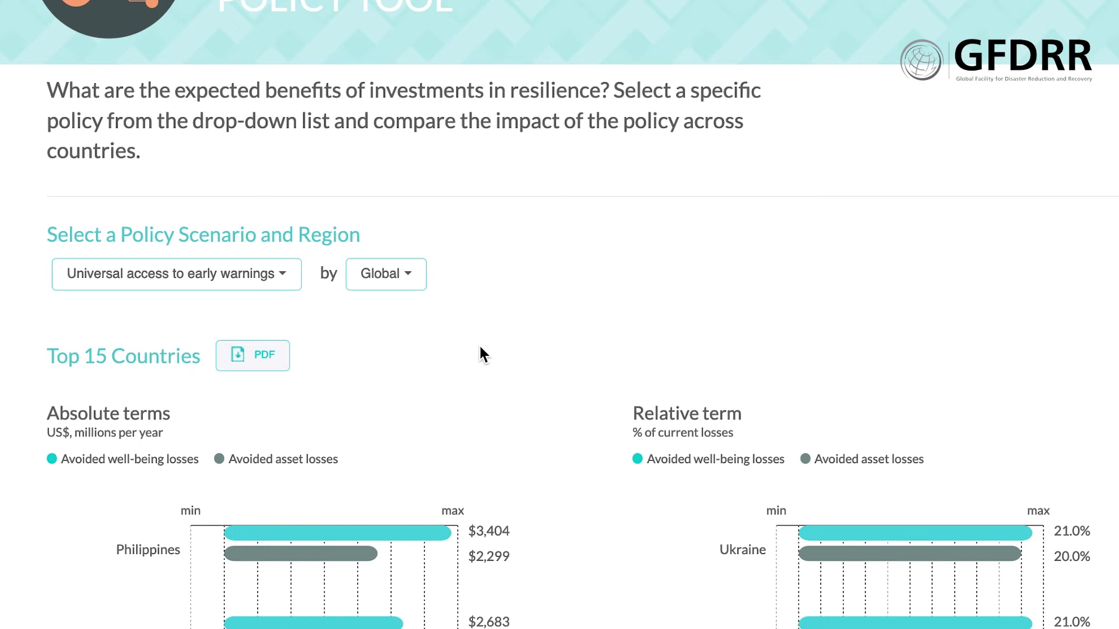
pyautogui.scroll(-5, 480, 348)
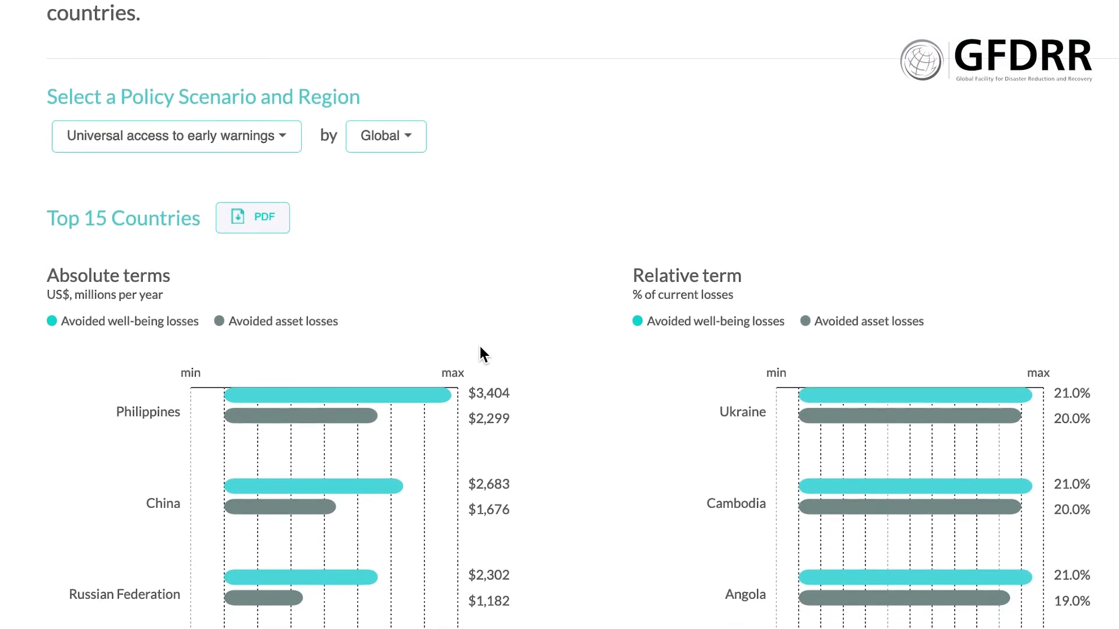
pyautogui.scroll(-5, 480, 347)
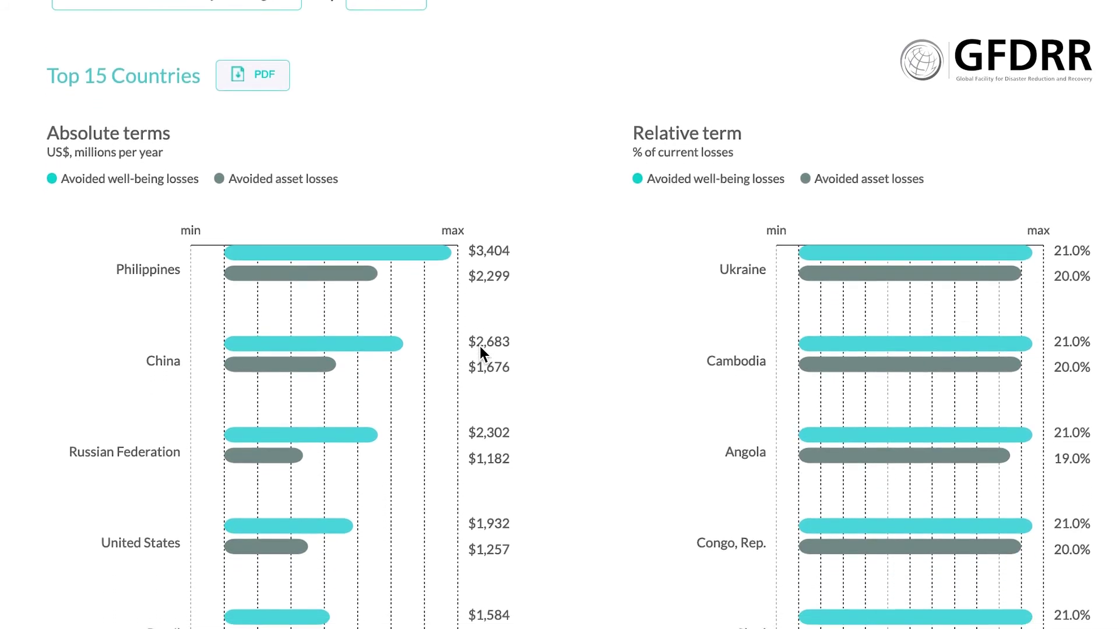
pyautogui.scroll(-3, 481, 346)
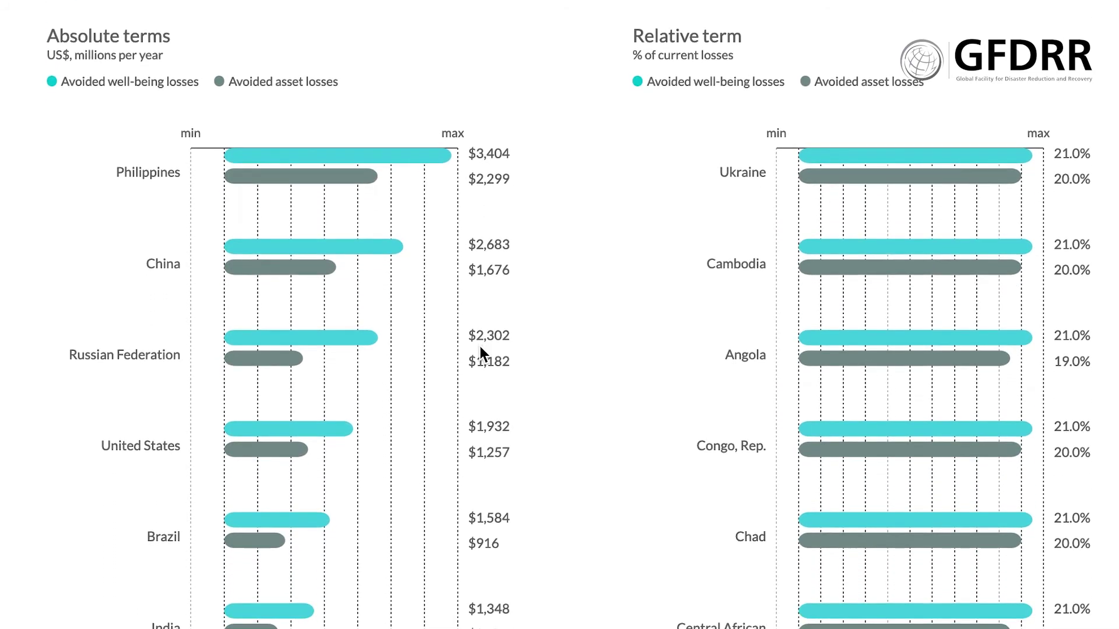
pyautogui.scroll(-4, 481, 346)
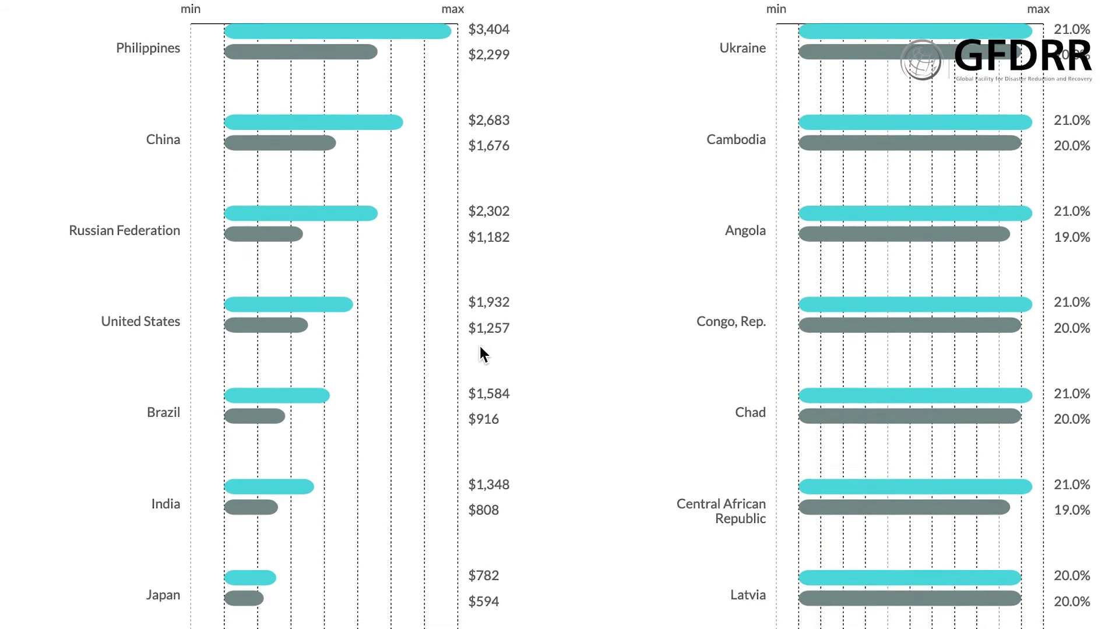
pyautogui.scroll(-6, 480, 346)
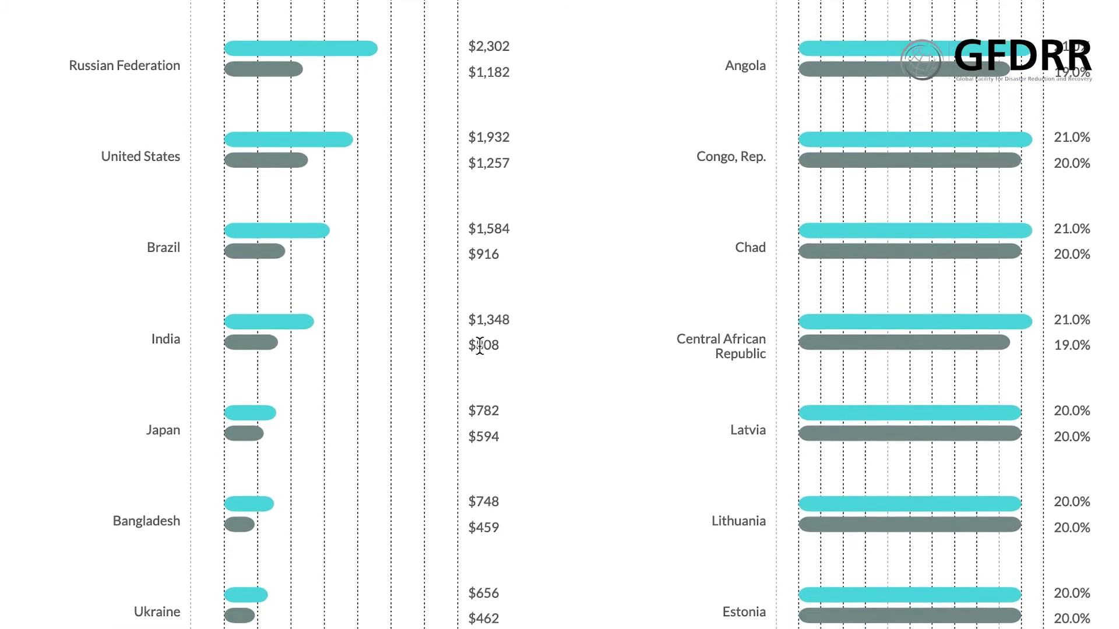
pyautogui.scroll(-6, 479, 345)
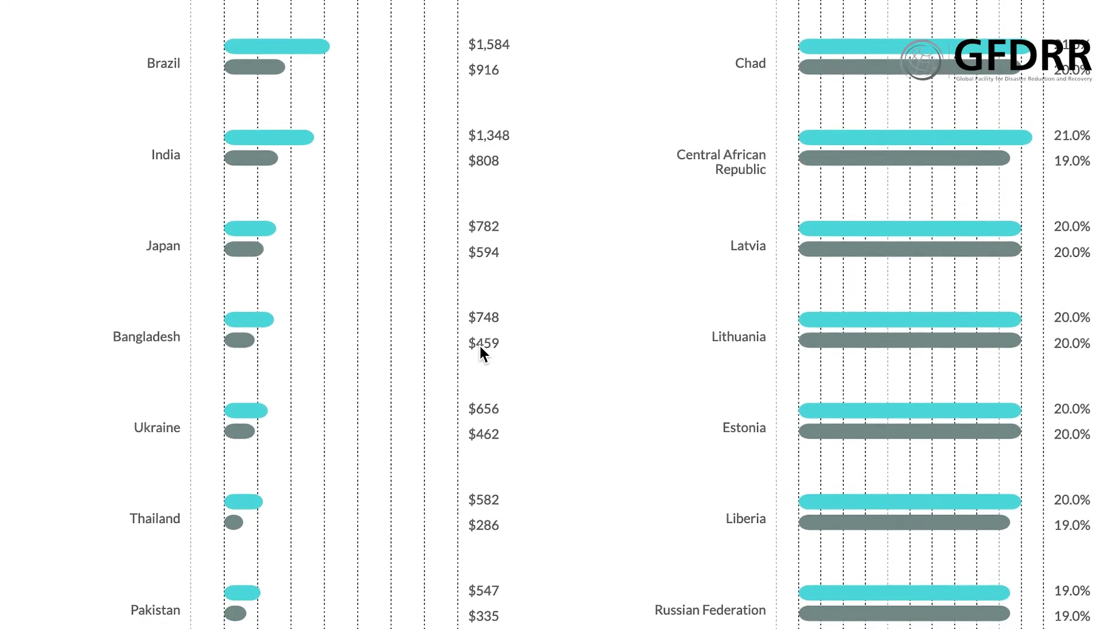
# Read through the rest of both country rankings down to the lowest-ranked entries, comparing the paired bars for each country, and return towards the top-ranked countries
pyautogui.scroll(-6, 479, 345)
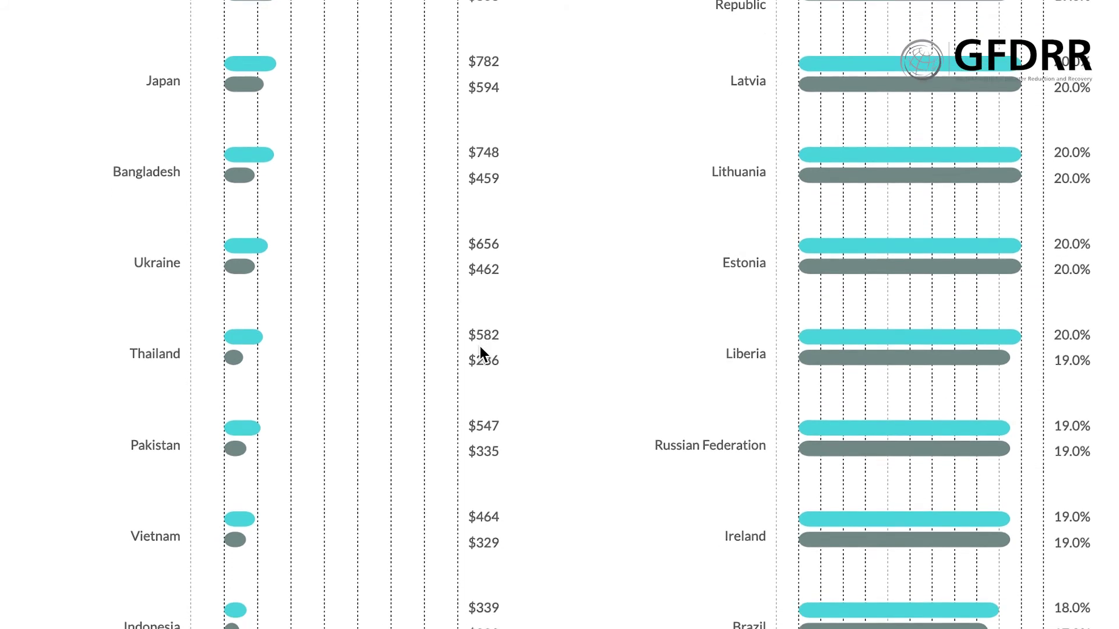
pyautogui.scroll(-7, 480, 346)
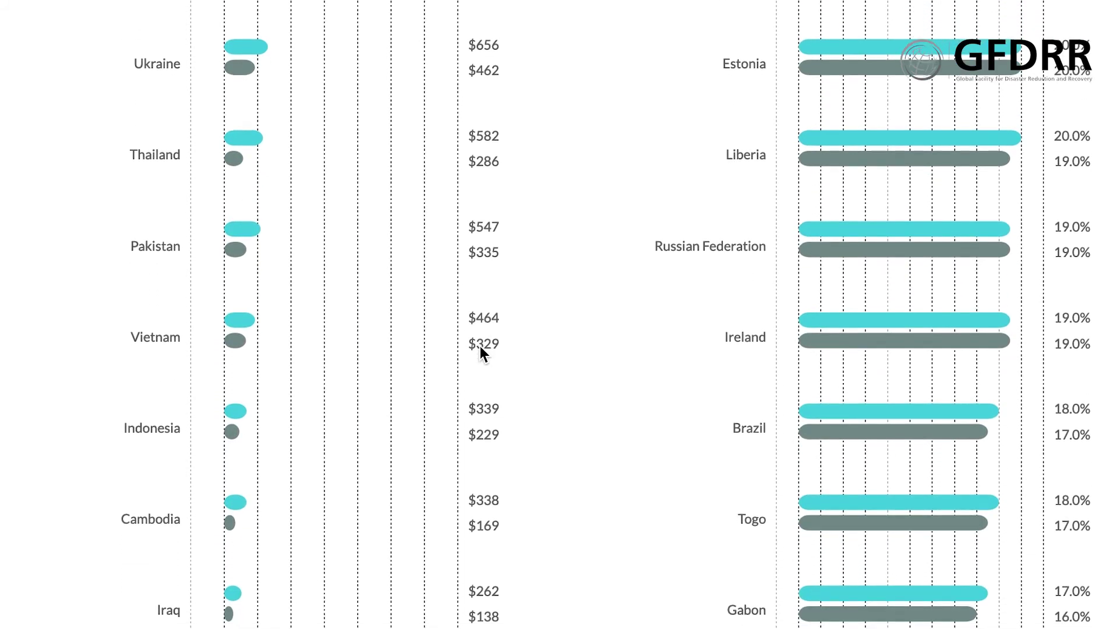
pyautogui.scroll(-4, 480, 347)
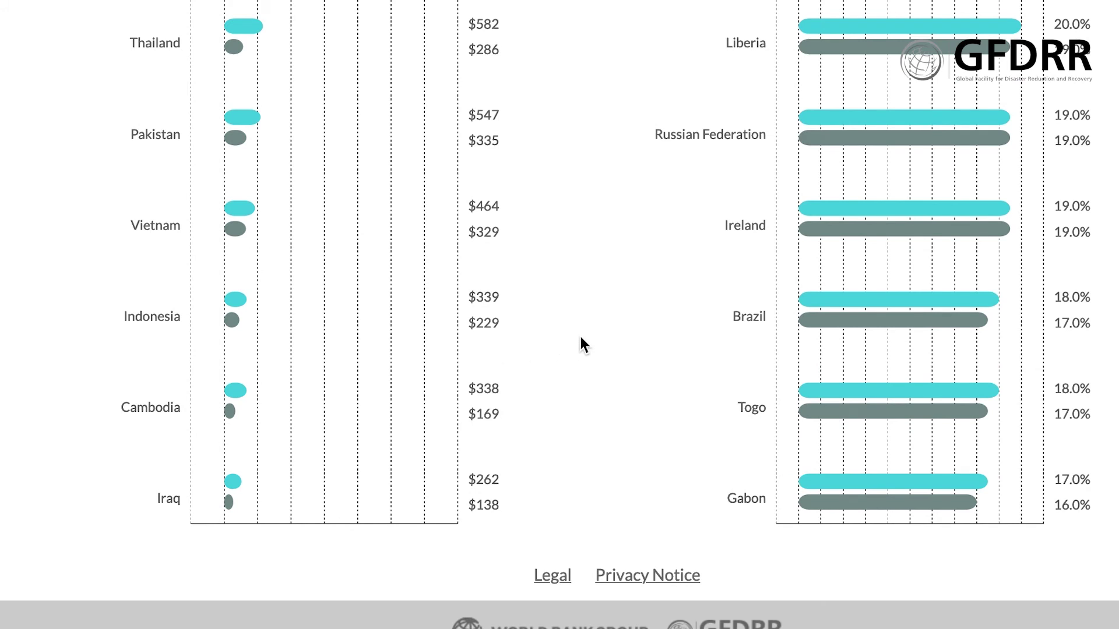
pyautogui.scroll(7, 581, 337)
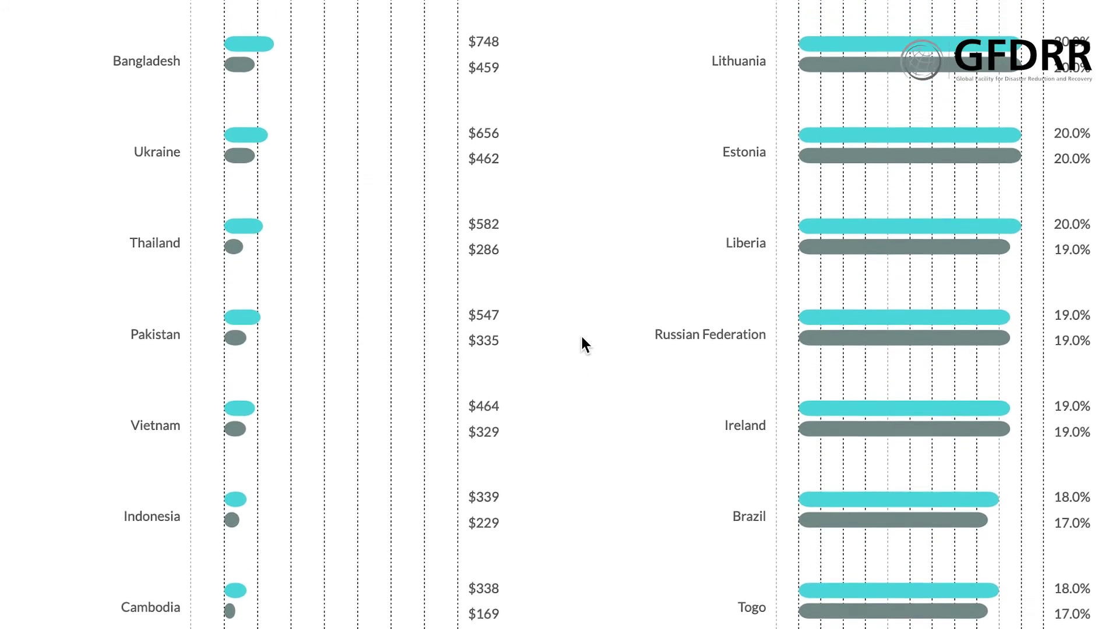
pyautogui.scroll(9, 582, 339)
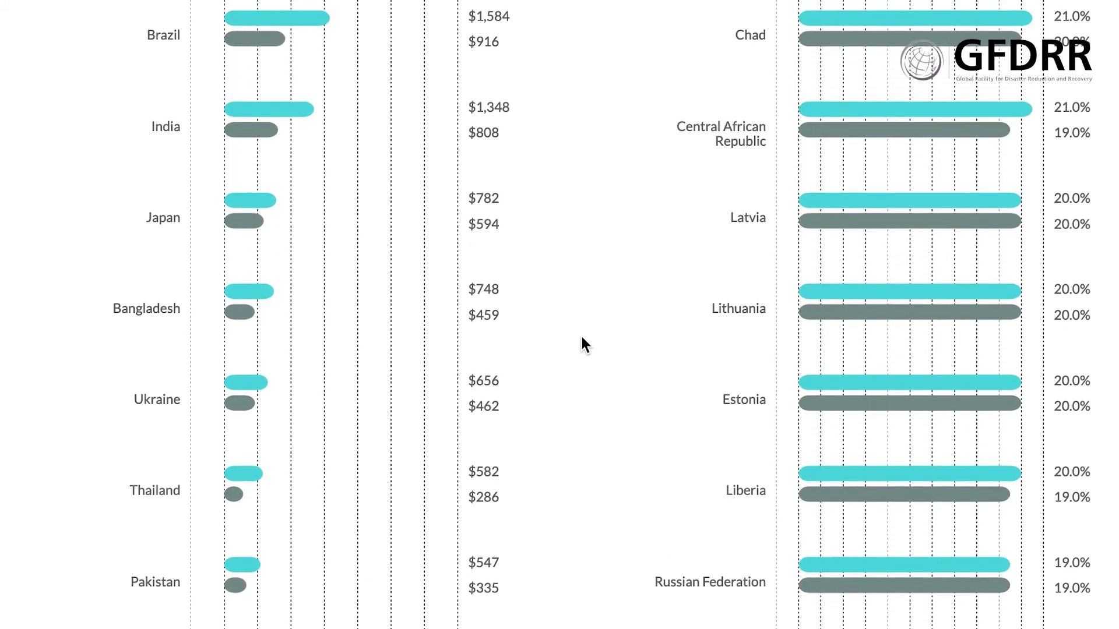
pyautogui.scroll(10, 582, 338)
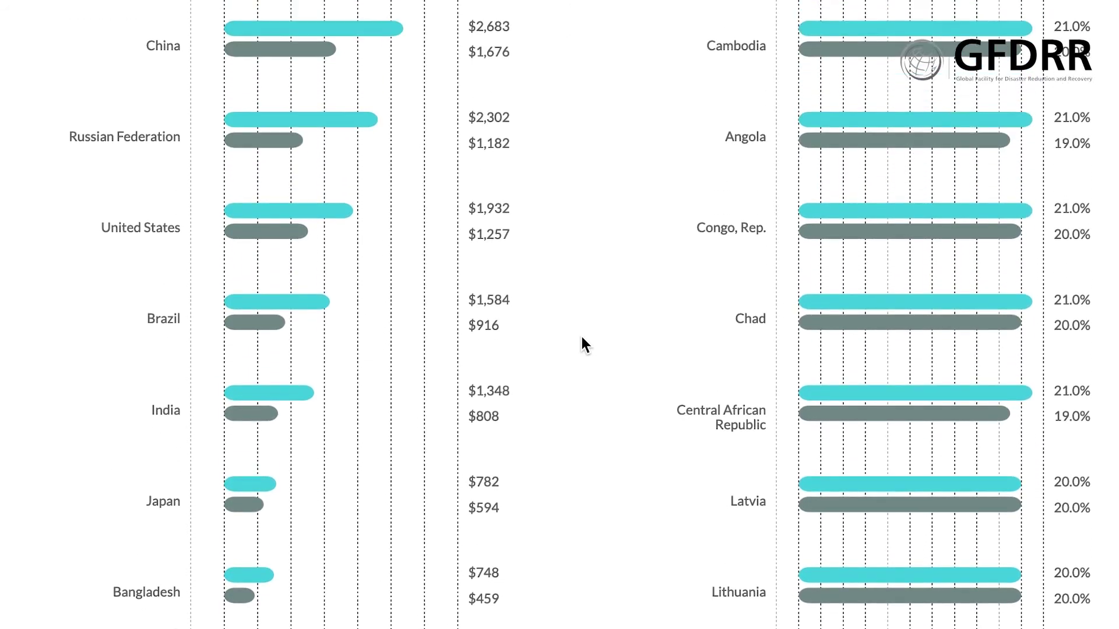